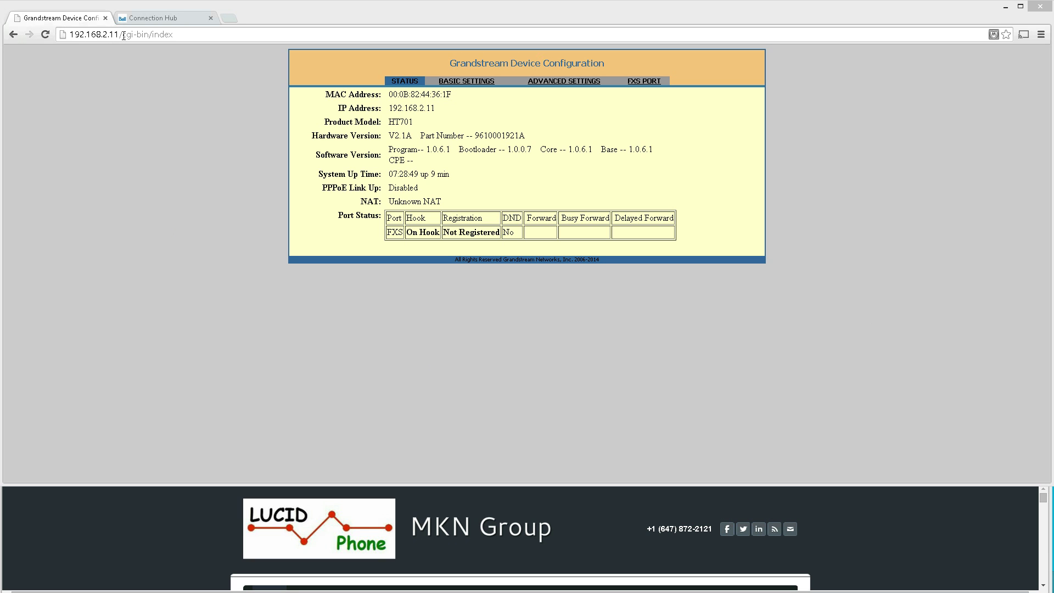
Return to the HT701 root address and log in with the admin password to reach Status
left_click_drag(122, 34, 248, 37)
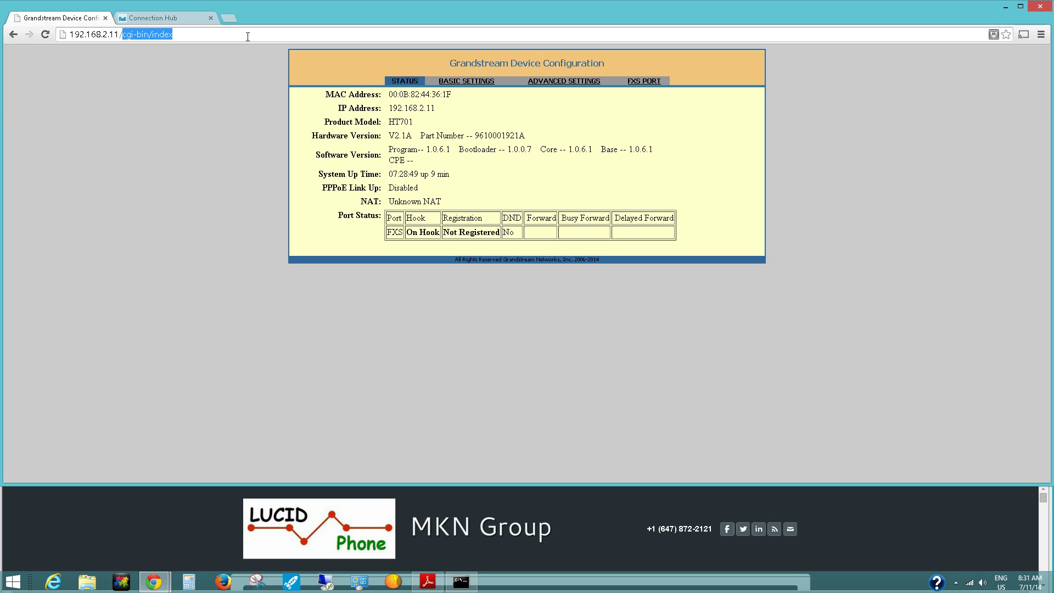
key("BackSpace")
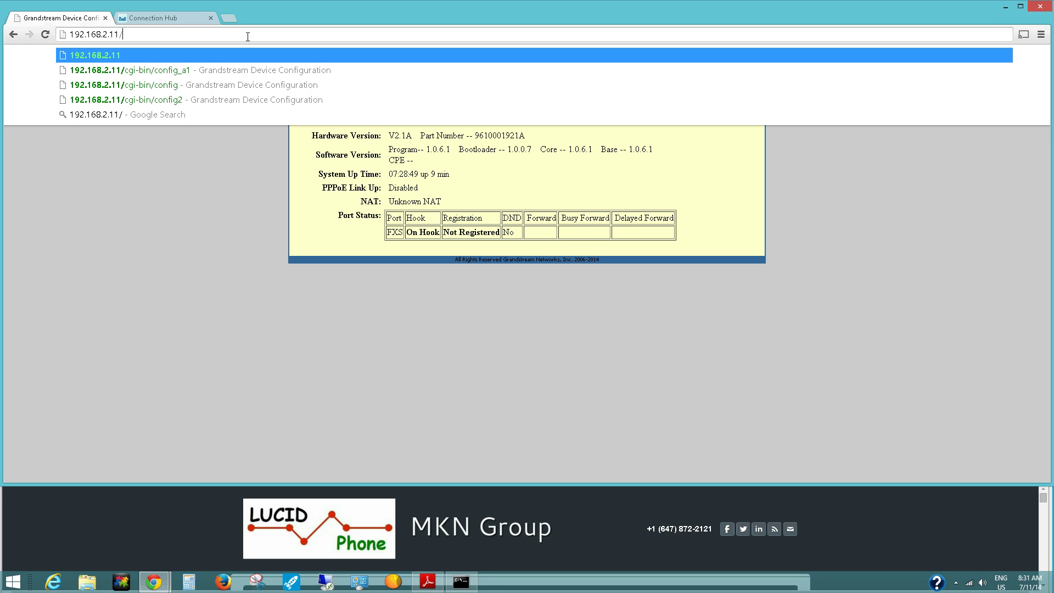
key("Return")
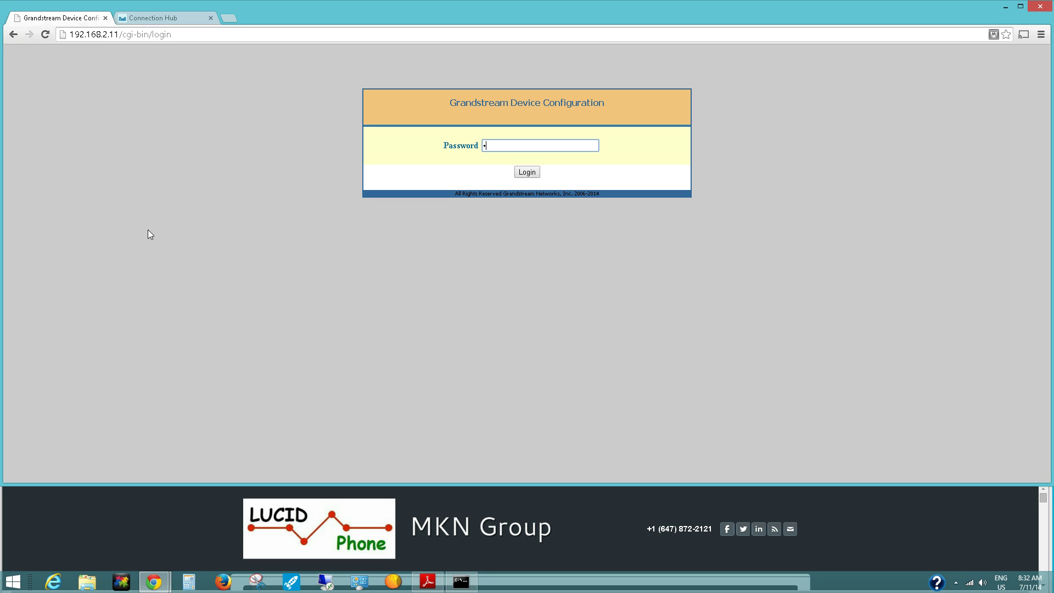
left_click(527, 172)
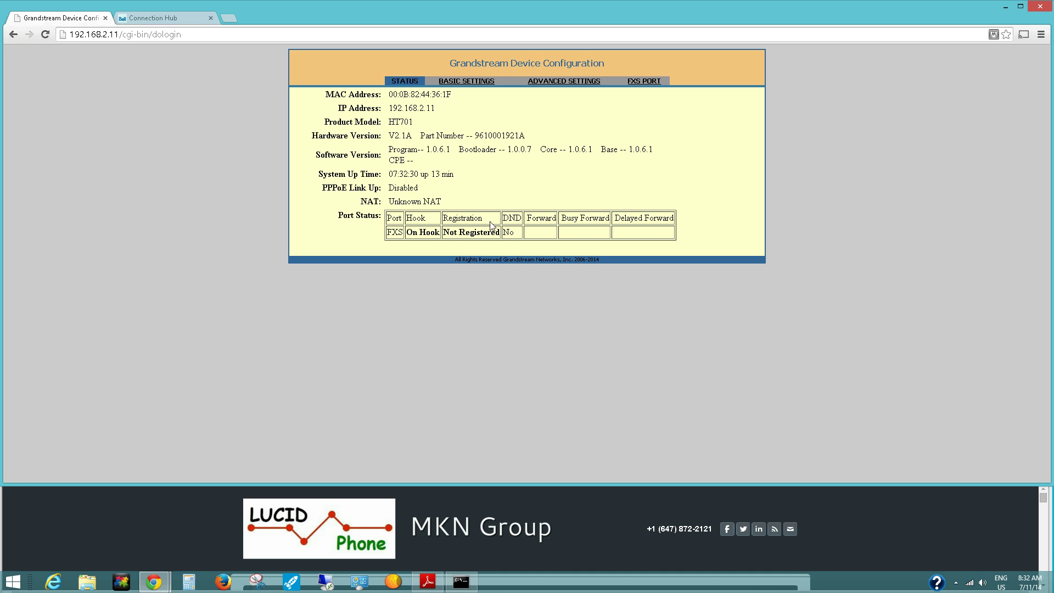
Open the FXS Port page and erase the existing entry in its Name field
left_click(638, 81)
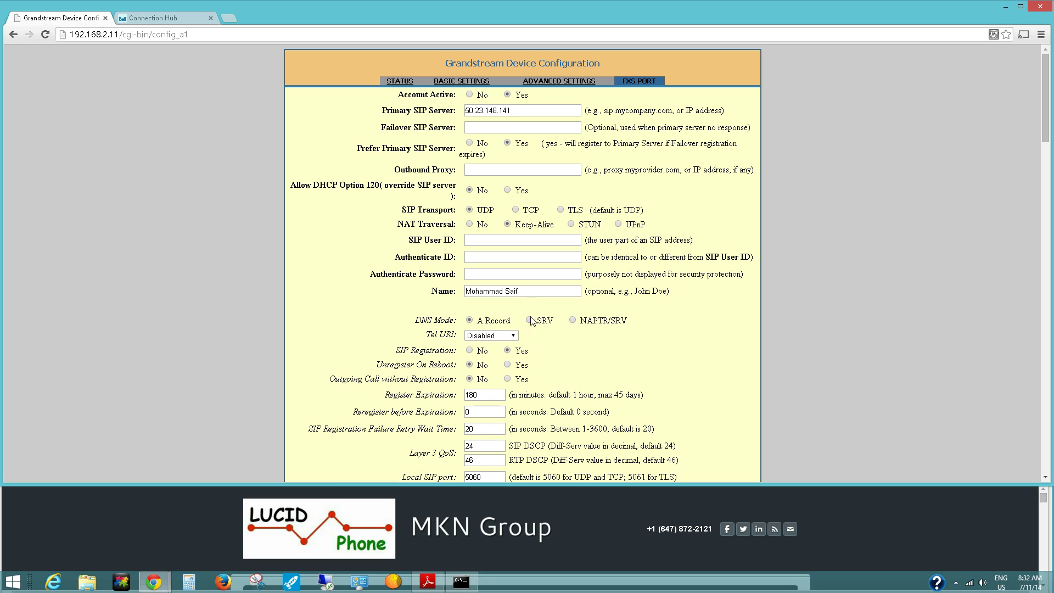
triple_click(534, 291)
key("BackSpace")
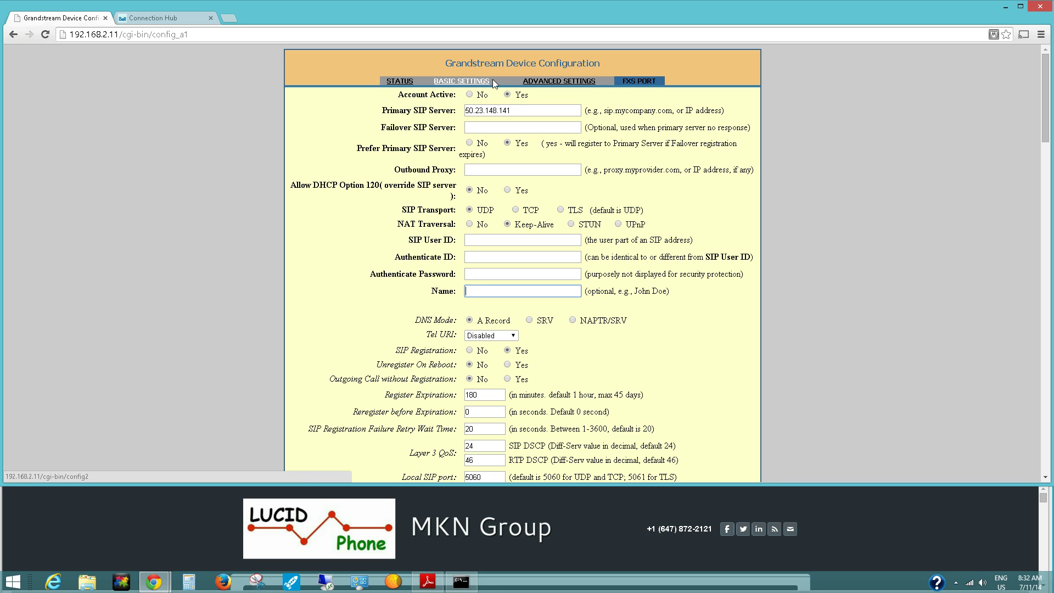
left_click(632, 82)
scroll(663, 266, "down", 8)
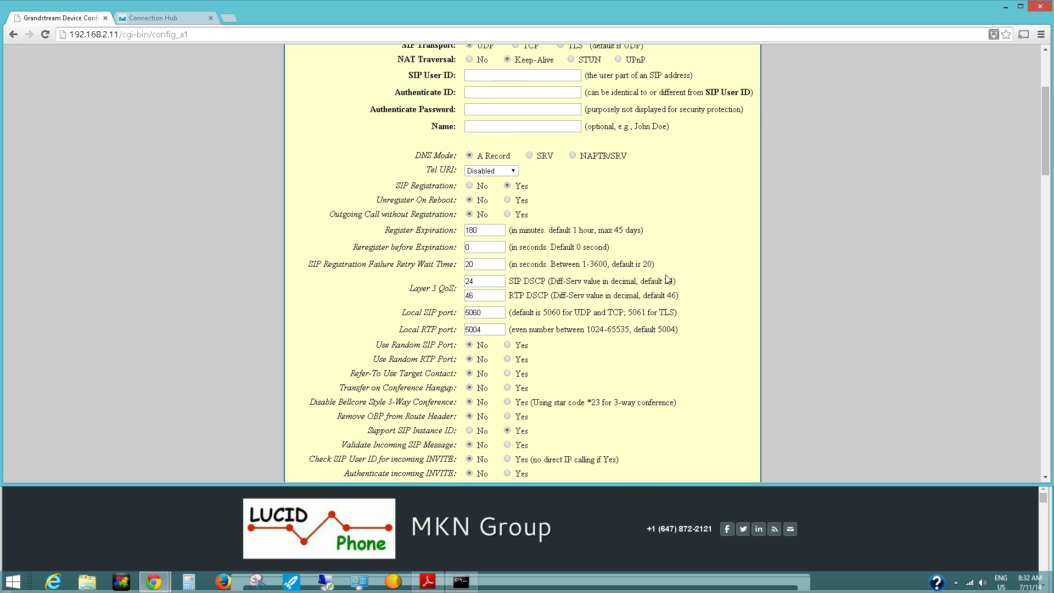
scroll(662, 266, "down", 8)
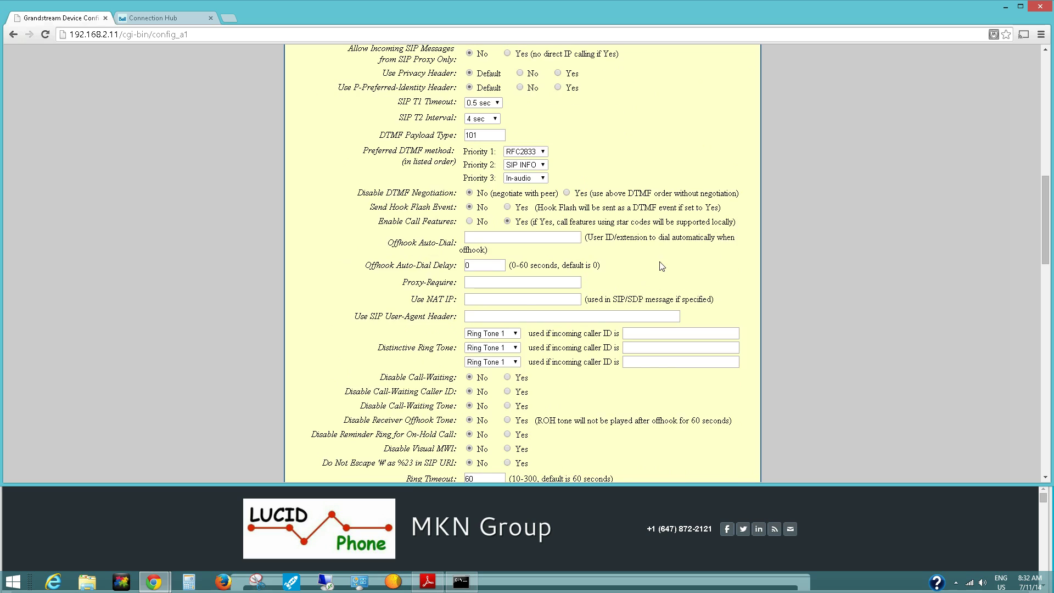
scroll(660, 264, "down", 7)
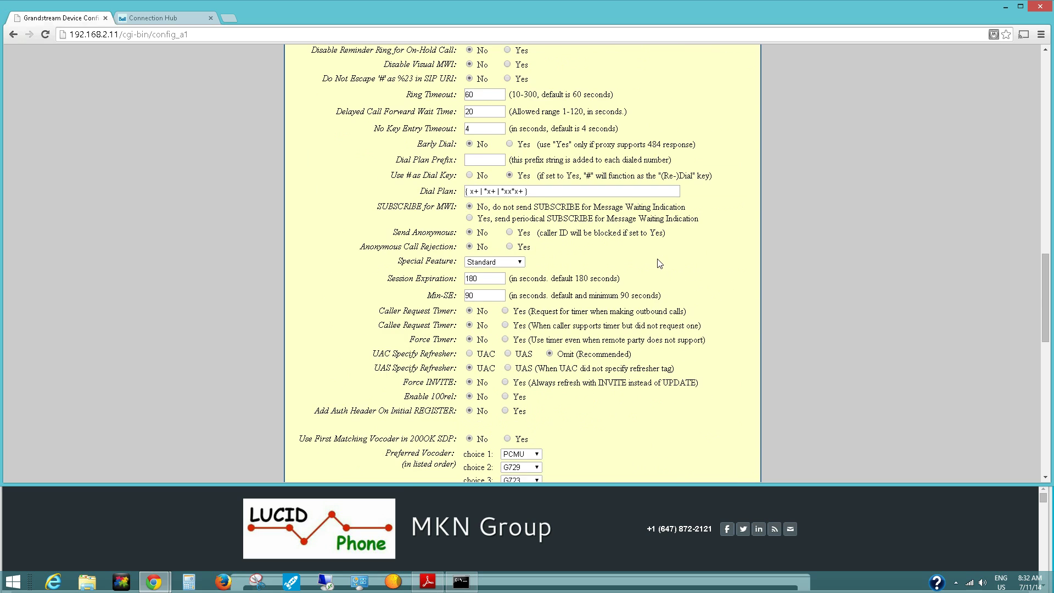
scroll(658, 260, "down", 7)
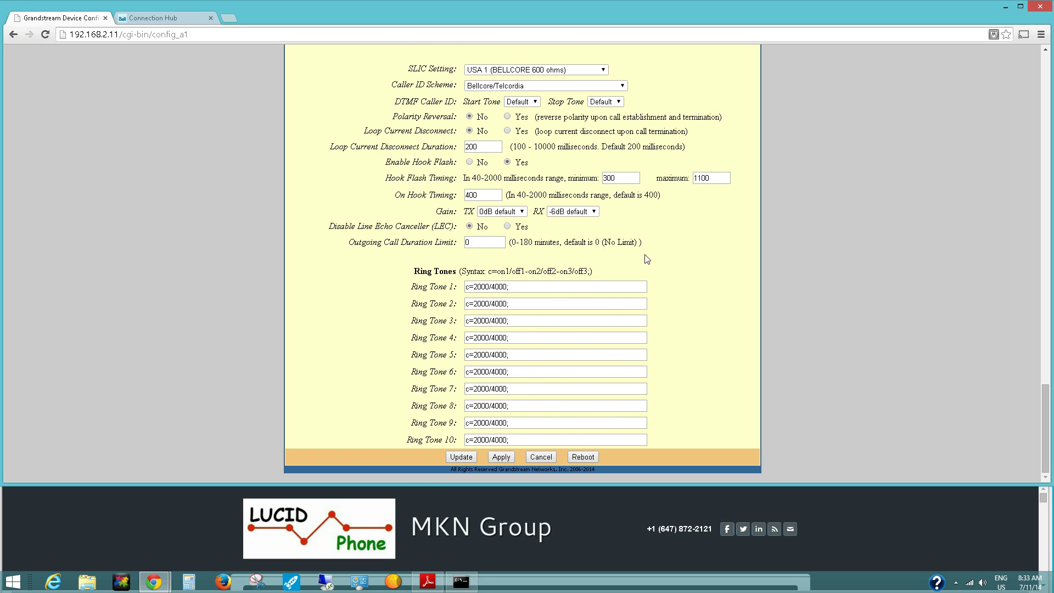
scroll(647, 259, "up", 3)
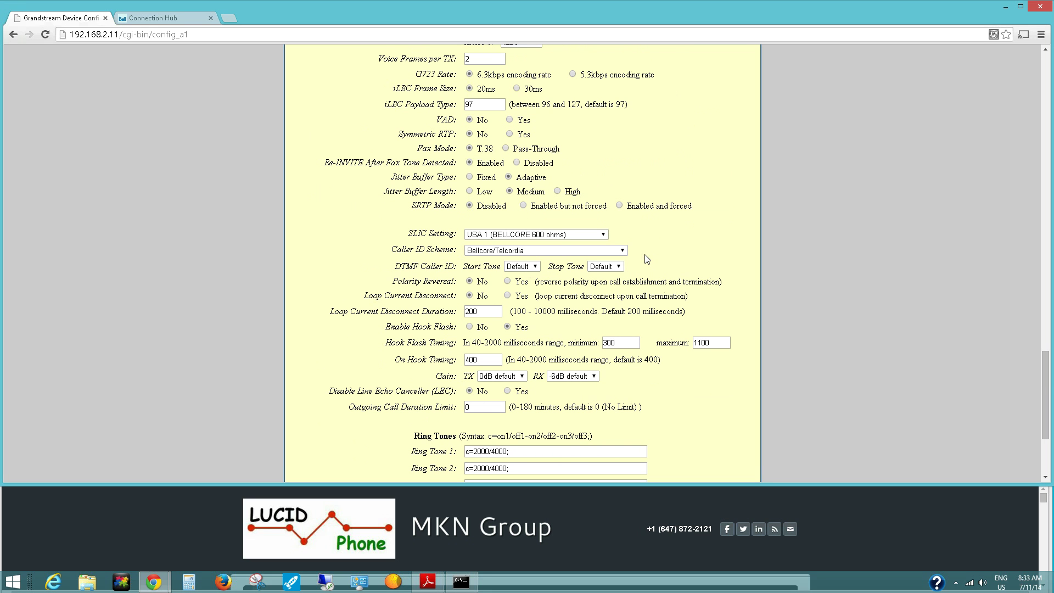
scroll(647, 259, "up", 20)
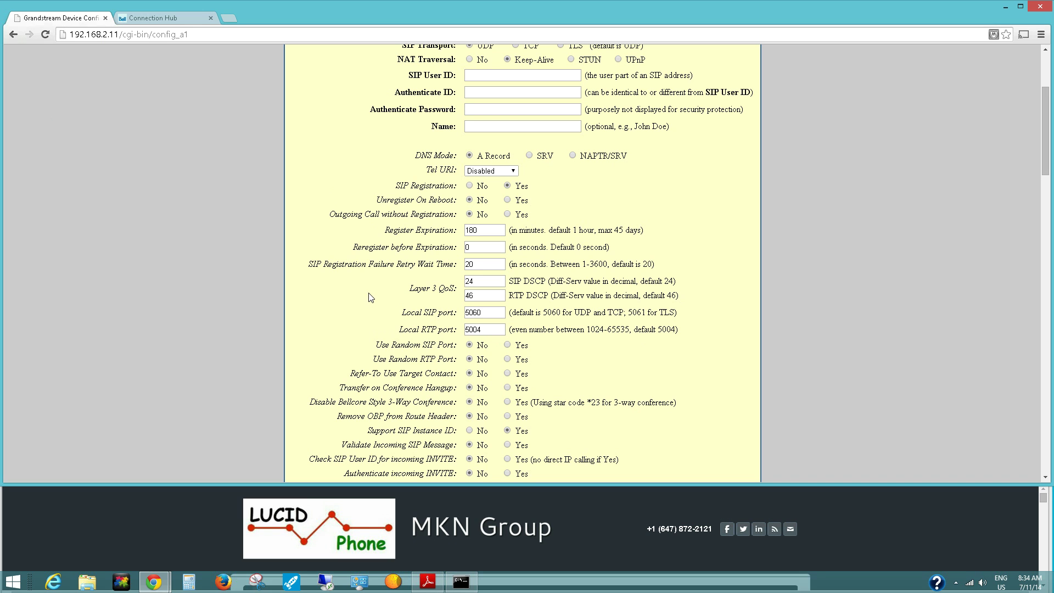
Run ipconfig in the console to read IPv4 192.168.2.31 and gateway 192.168.2.1
left_click(461, 582)
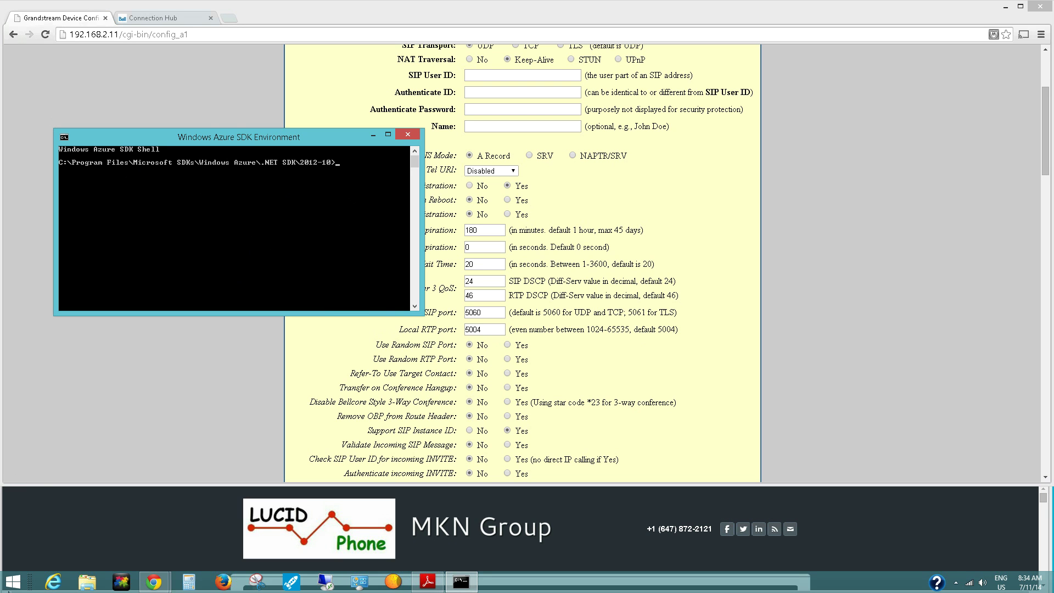
left_click(13, 581)
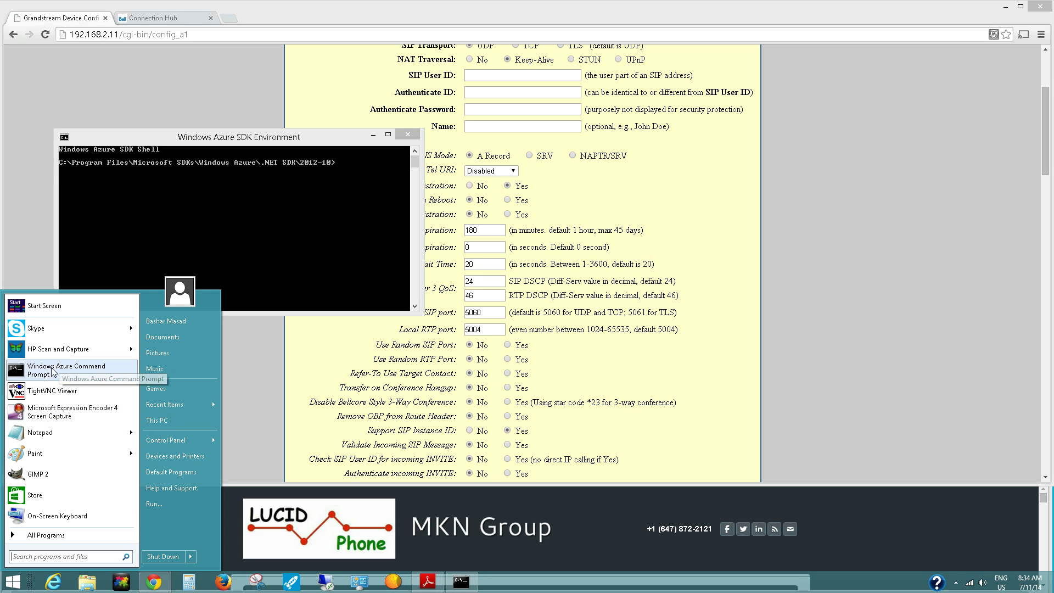
left_click(344, 166)
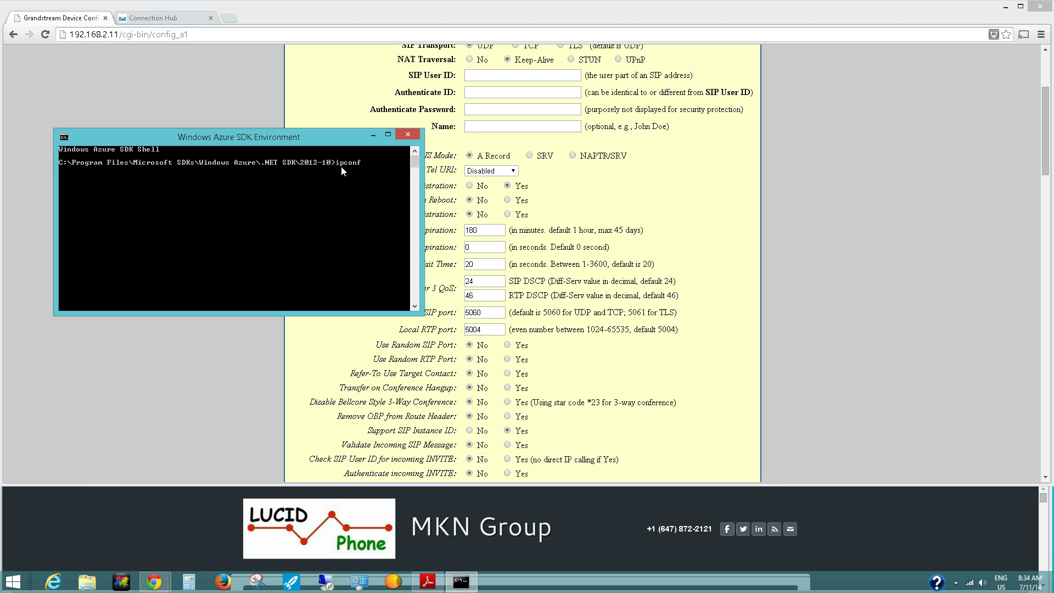
key("Return")
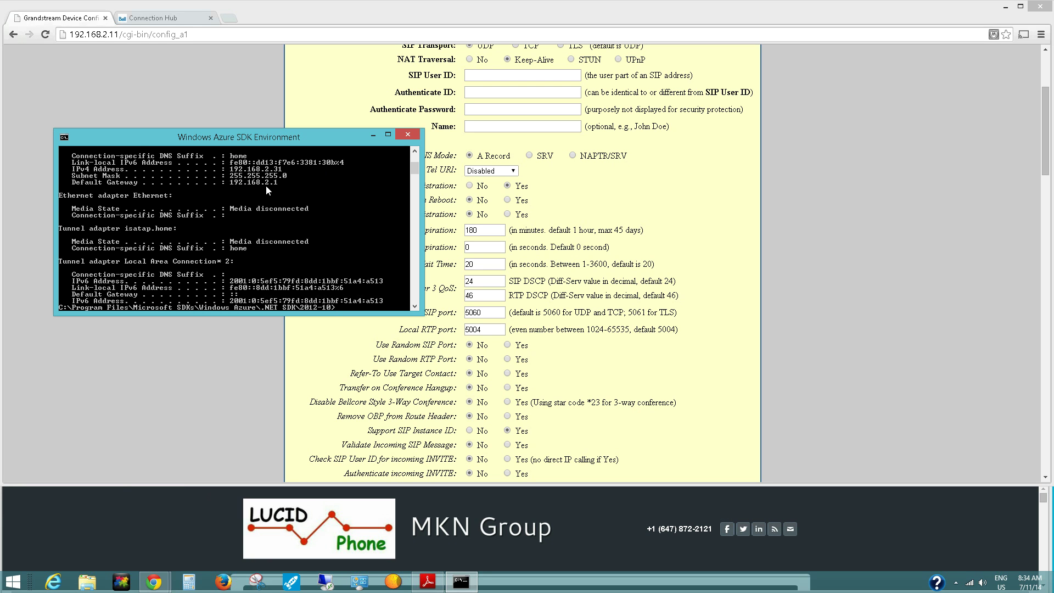
left_click(172, 18)
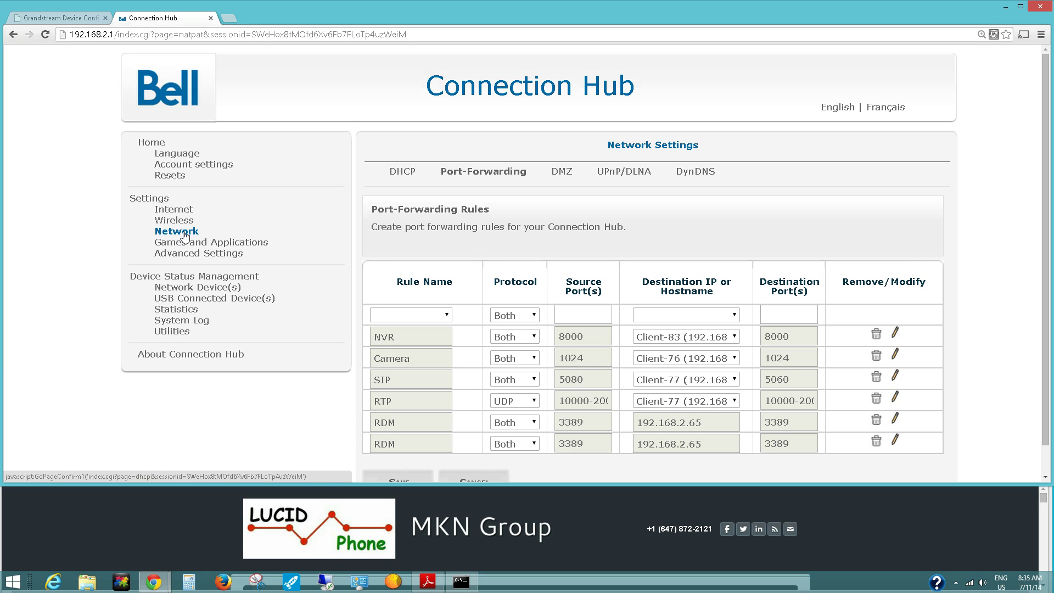
Reload Port-Forwarding and choose Create a new rule, placing the cursor in its blank name field
left_click(479, 173)
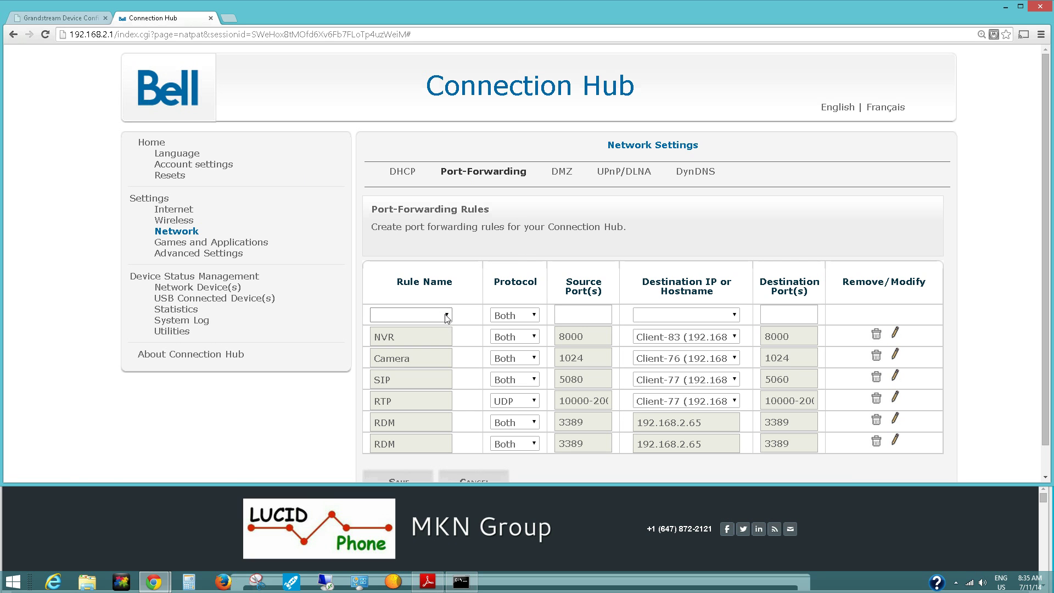
left_click(411, 315)
left_click(420, 427)
left_click(419, 311)
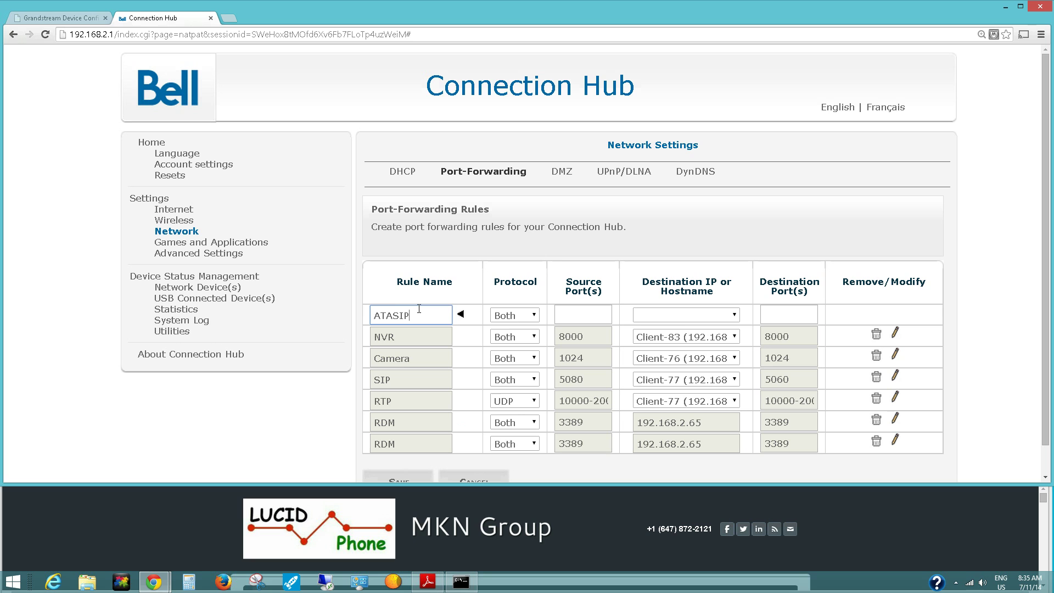
Set the ATASIP rule's protocol to UDP and its source port to 5060
left_click(514, 315)
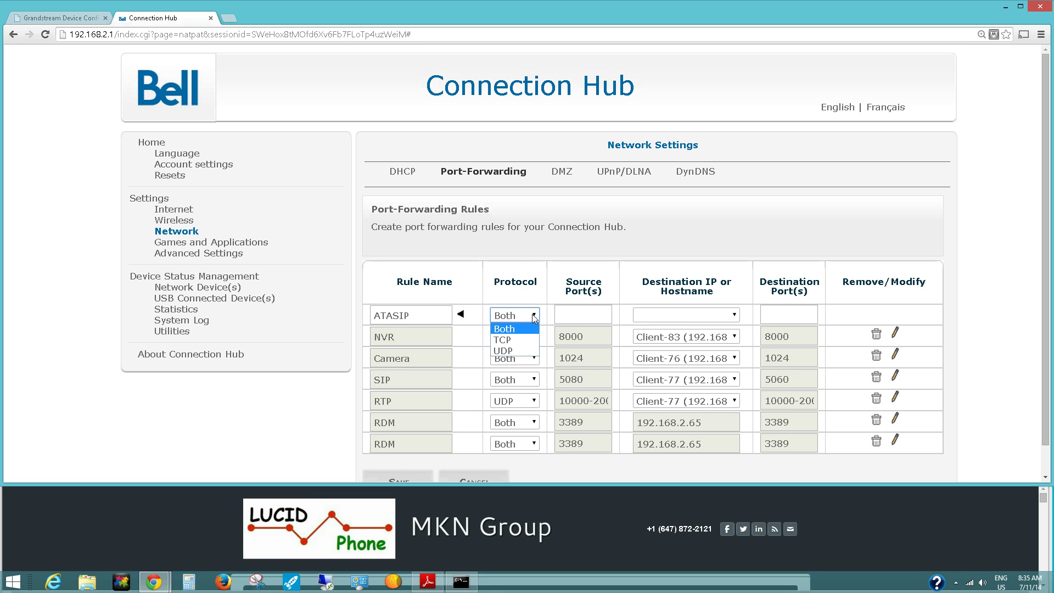
left_click(514, 351)
left_click(591, 312)
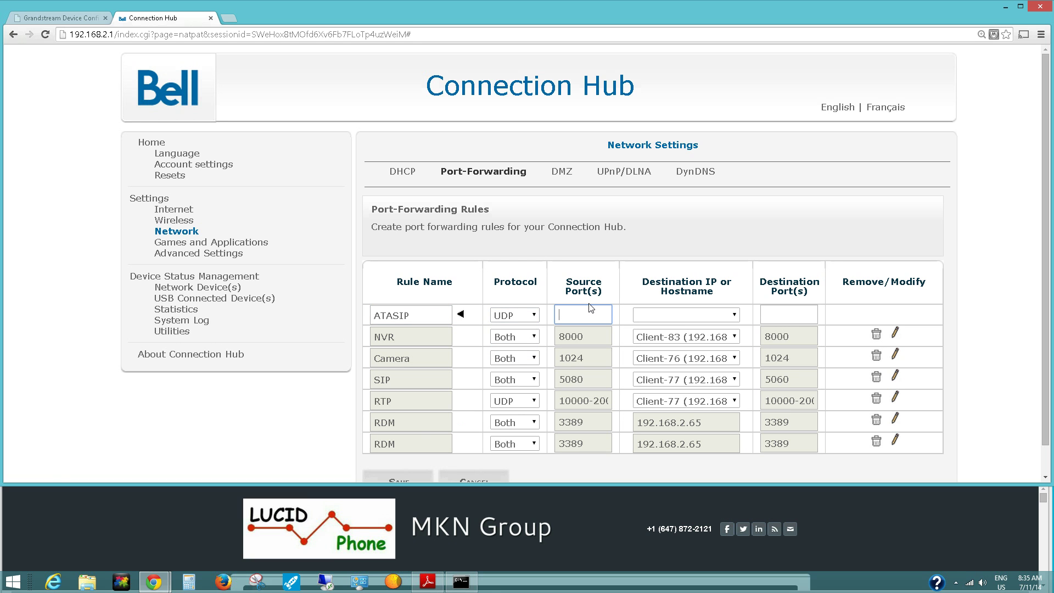
type("5006")
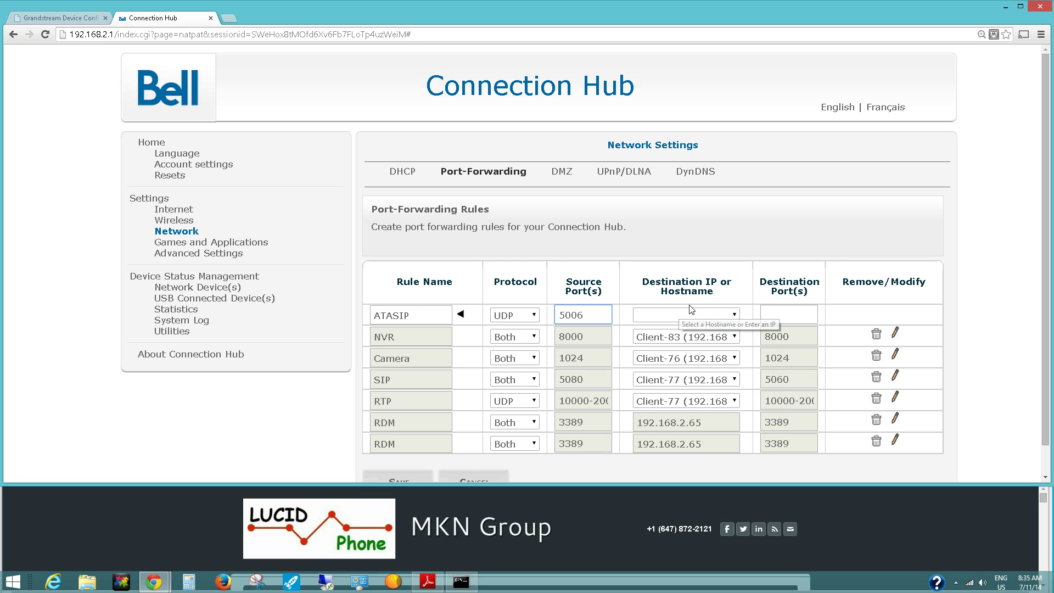
key("BackSpace")
key("BackSpace")
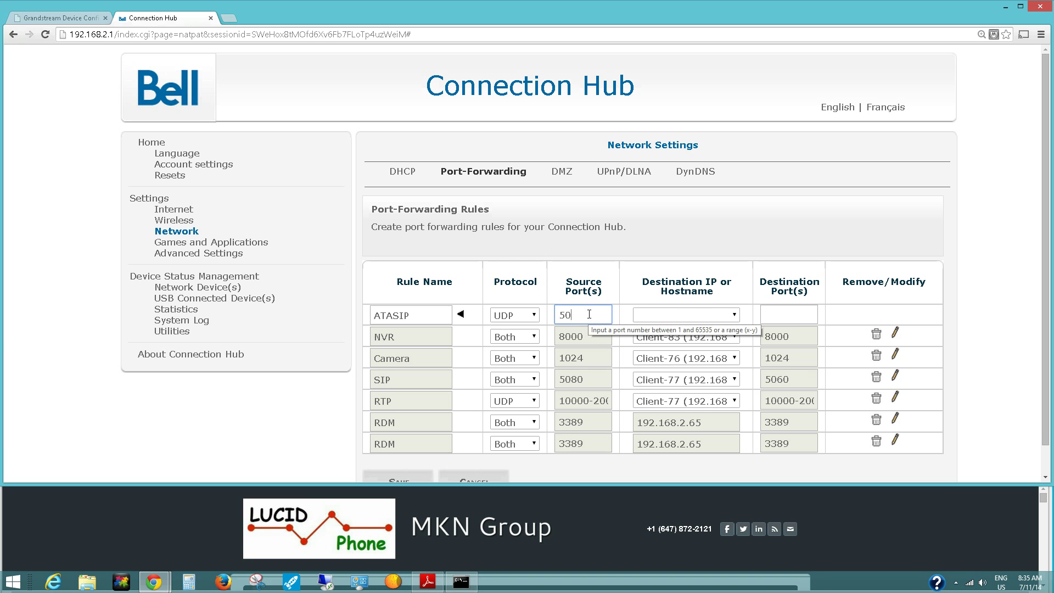
type("60")
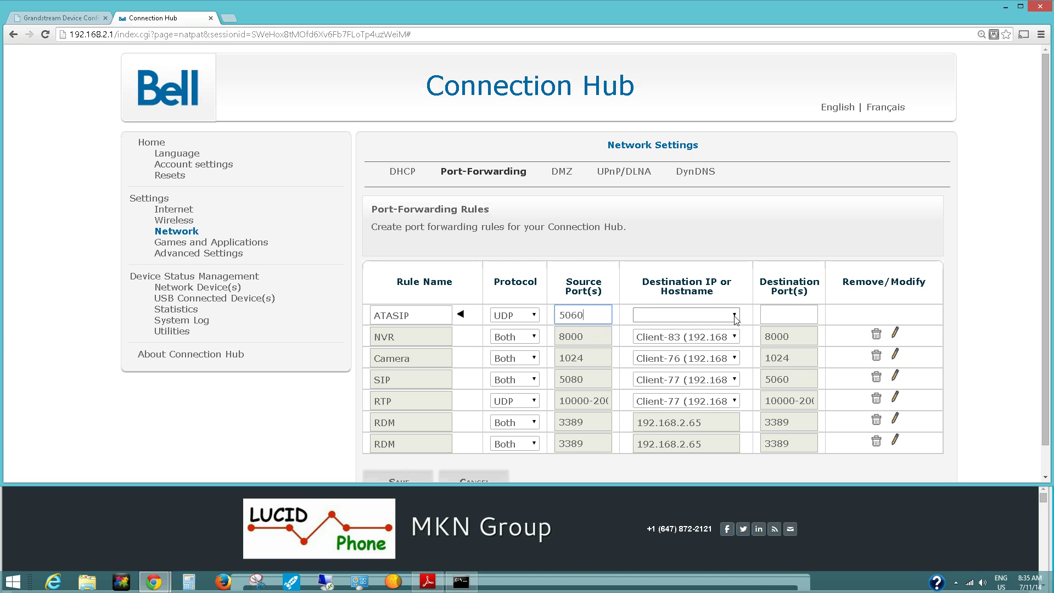
Point the ATASIP rule to Client-84 on destination port 5060 and save it
left_click(734, 316)
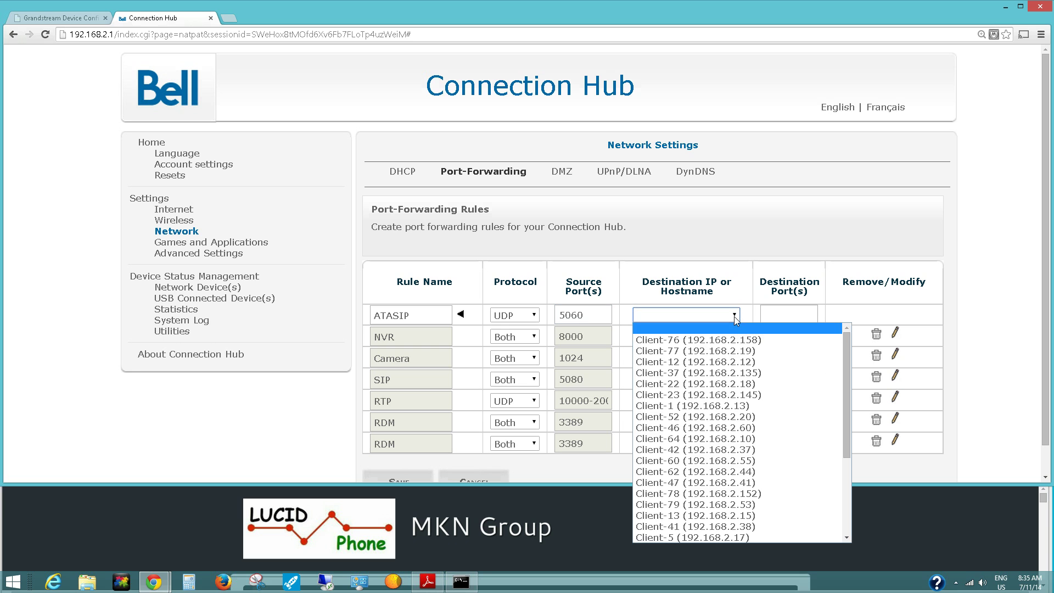
left_click(686, 317)
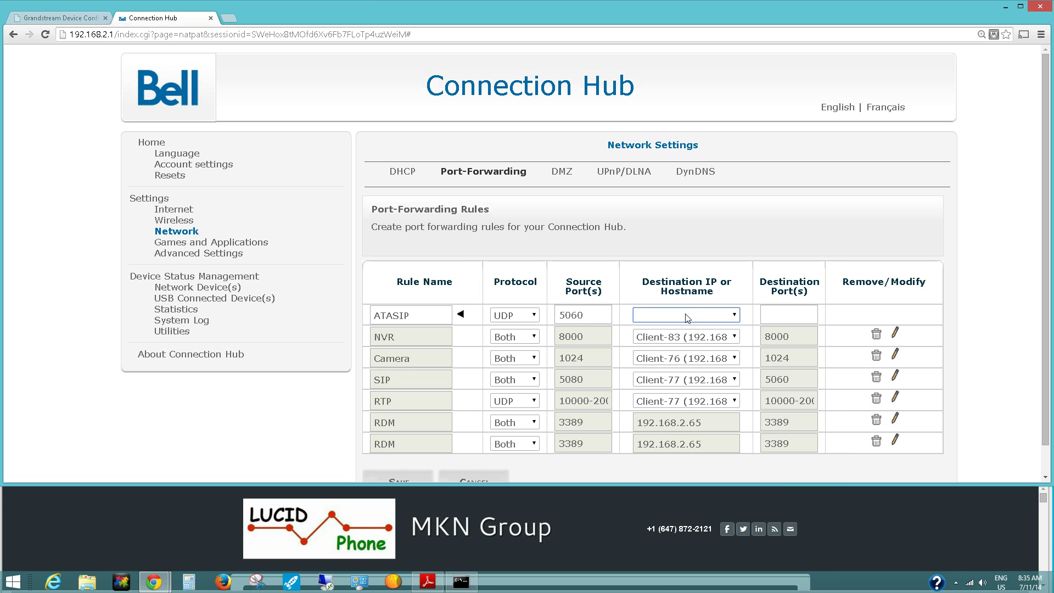
left_click(734, 315)
scroll(844, 384, "down", 5)
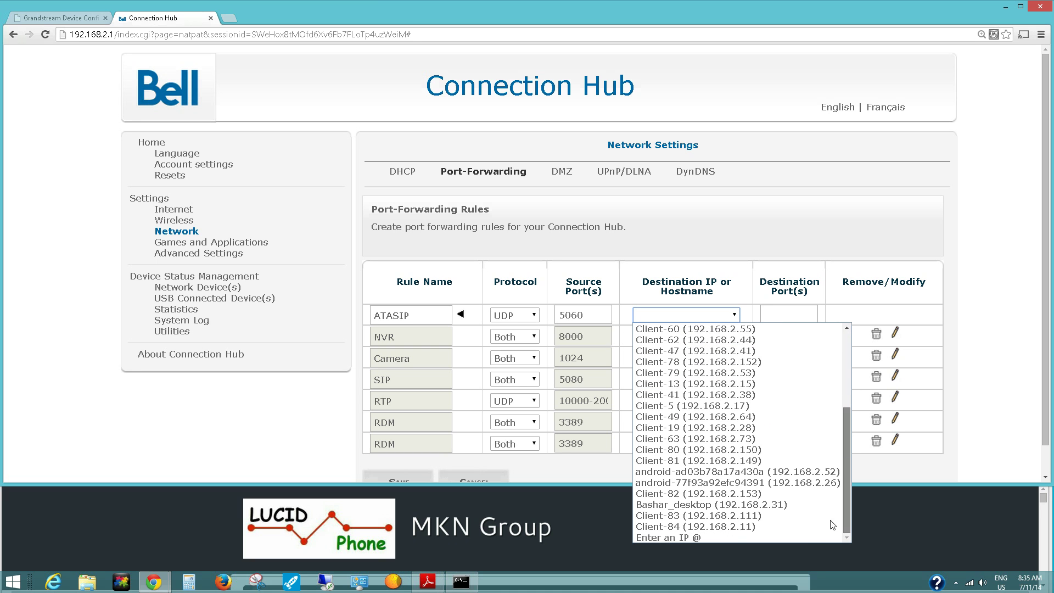
left_click(741, 526)
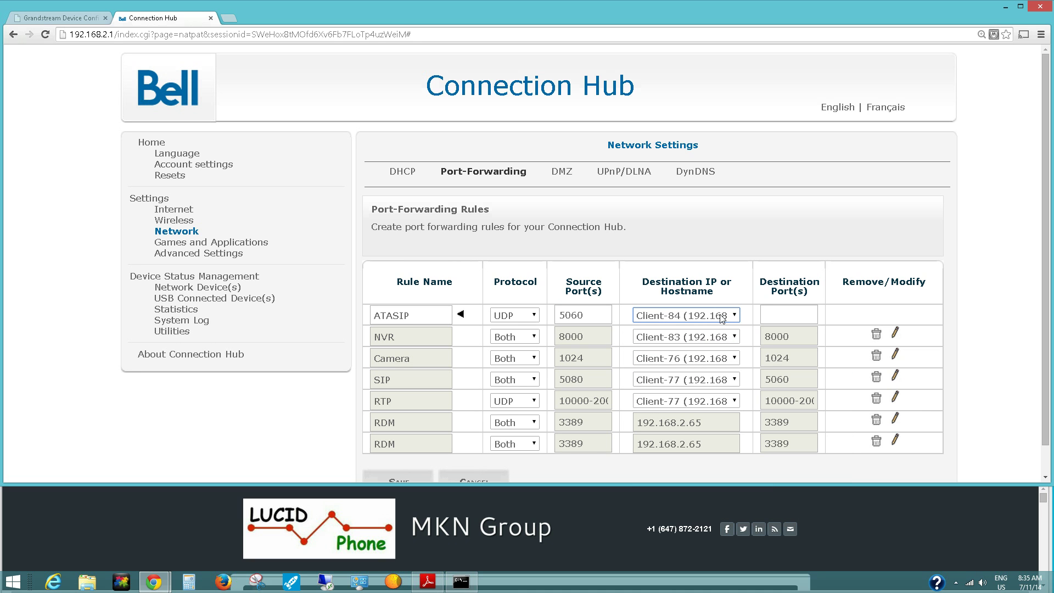
left_click(785, 308)
type("5060")
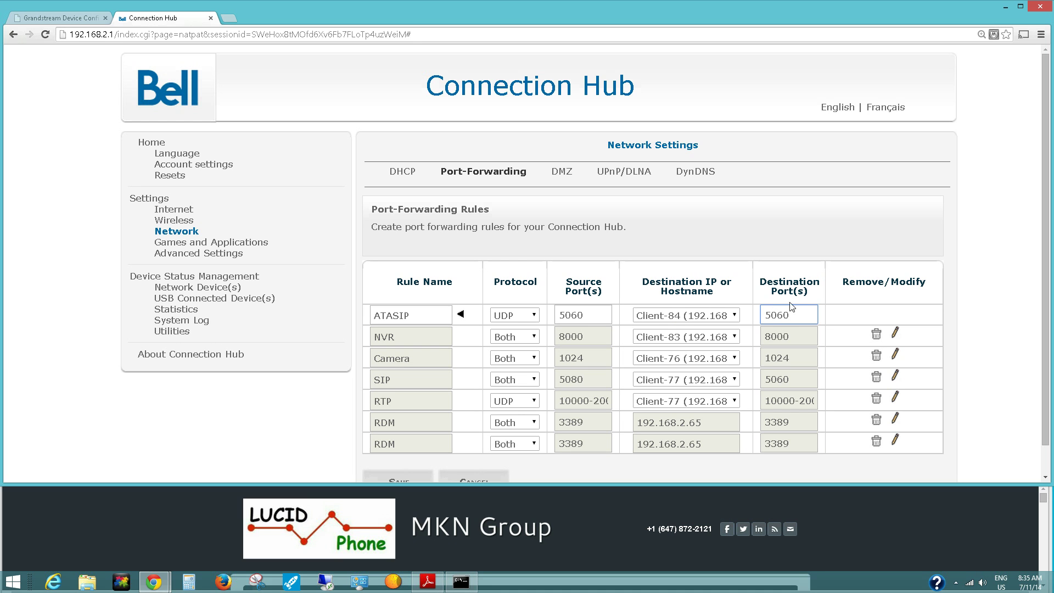
left_click(401, 479)
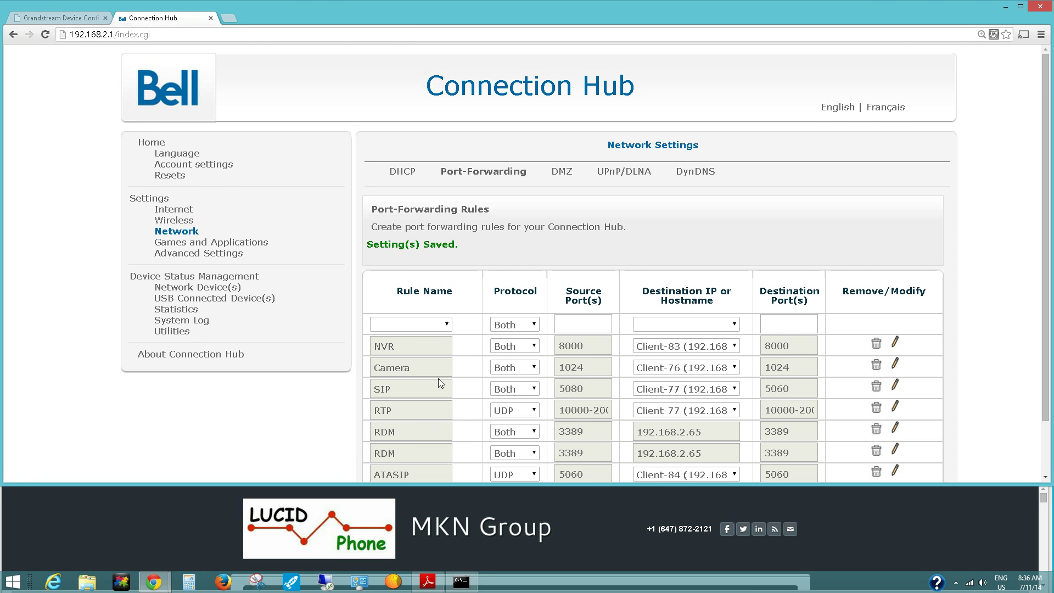
Create a custom-named rule 'RTP', then view the Grandstream device configuration page
scroll(438, 384, "down", 1)
left_click(447, 269)
left_click(447, 269)
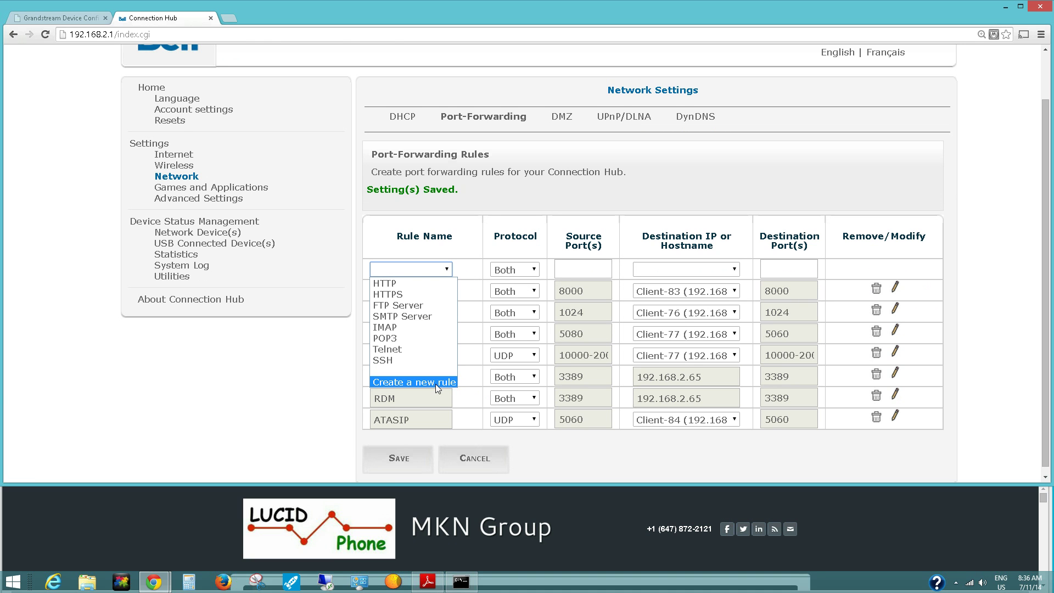
left_click(435, 383)
left_click(426, 276)
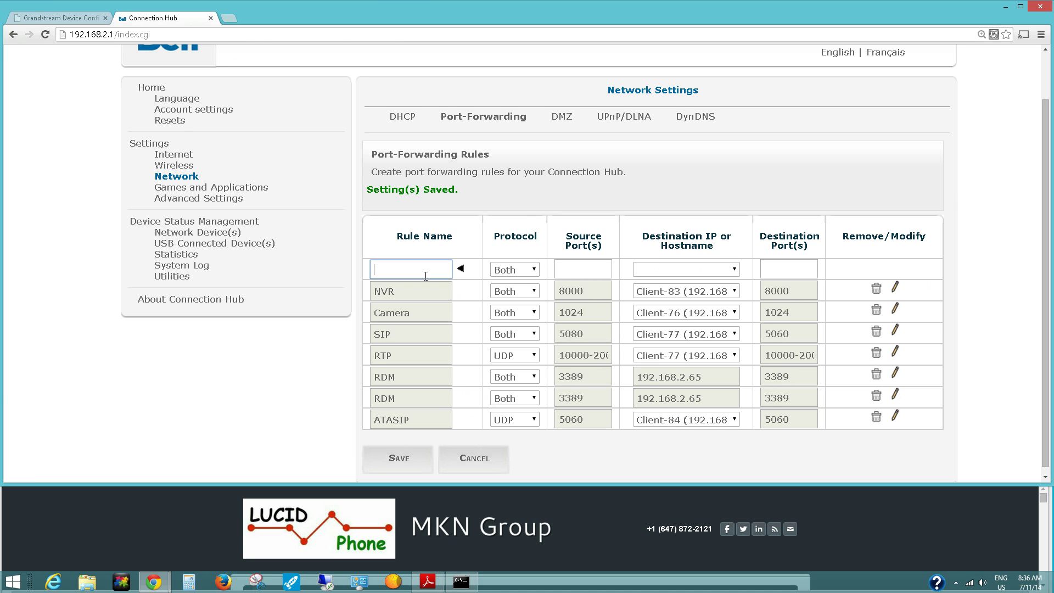
type("RTP")
left_click(63, 18)
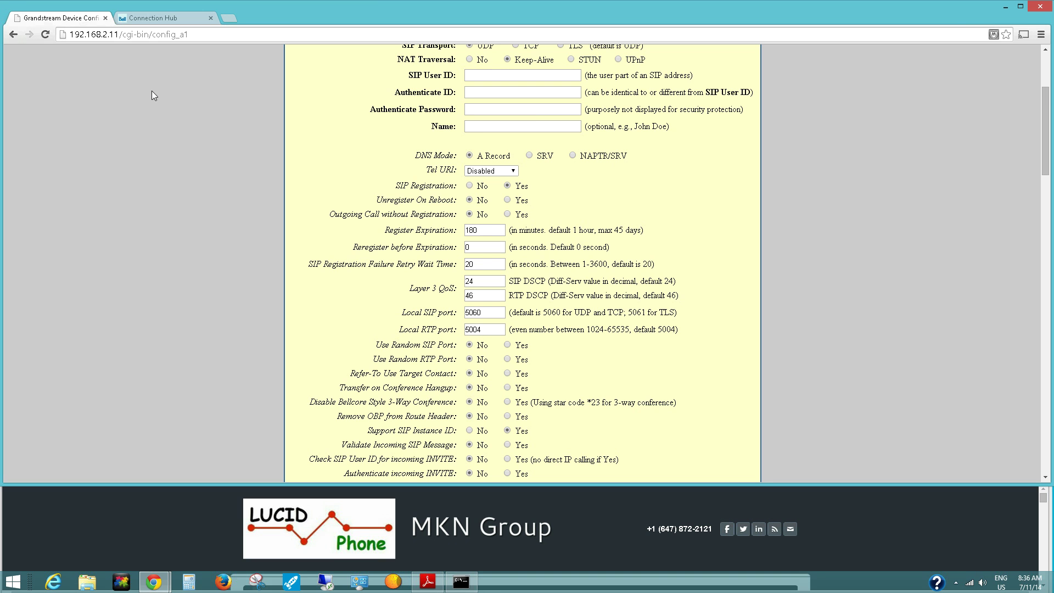
Set the RTP rule's protocol to UDP, then recheck Grandstream's local RTP port 5004
left_click(159, 19)
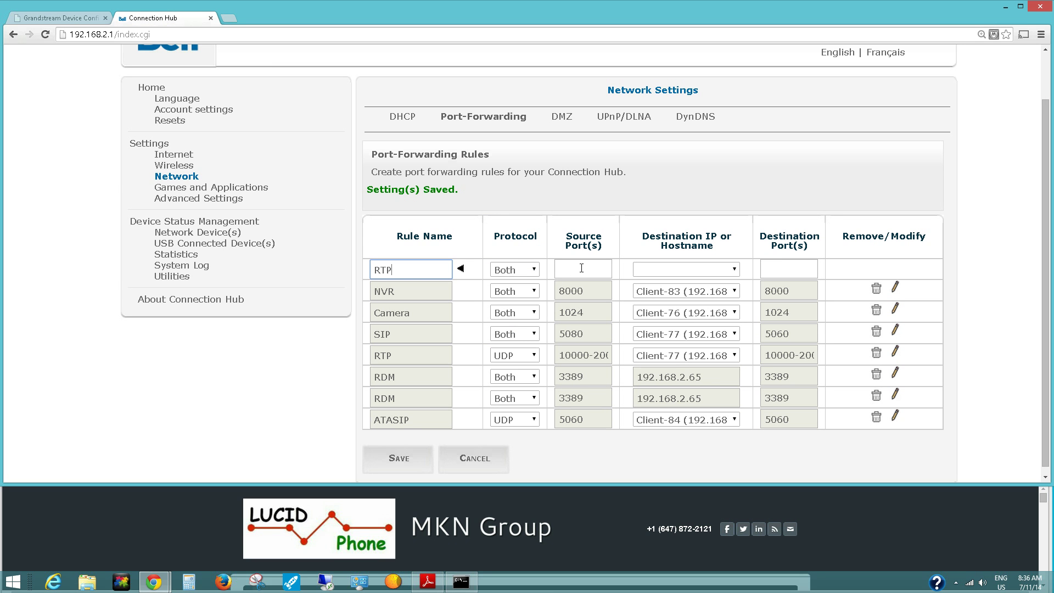
left_click(533, 270)
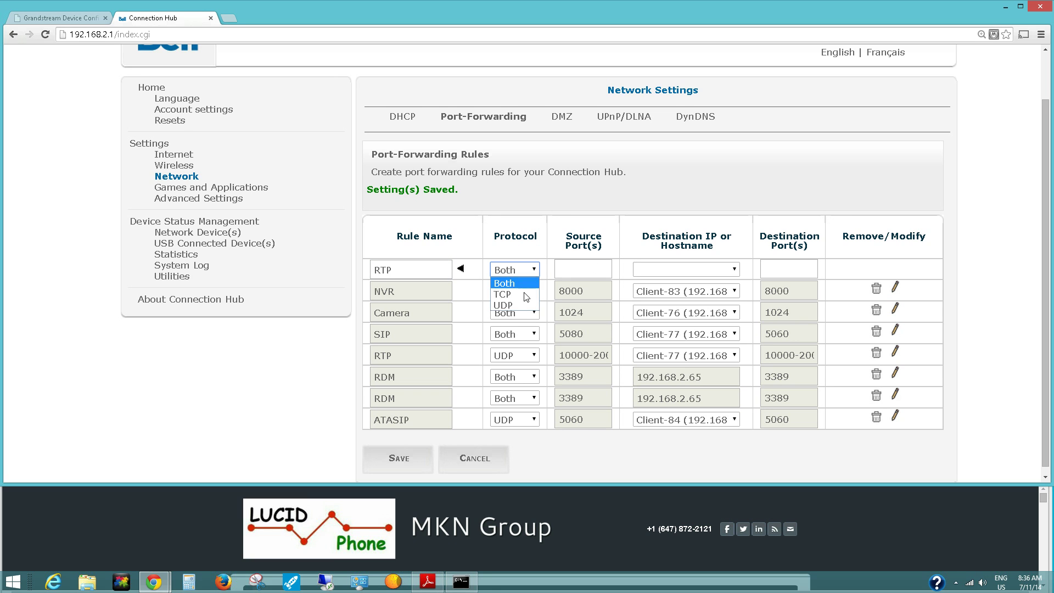
left_click(505, 302)
left_click(576, 269)
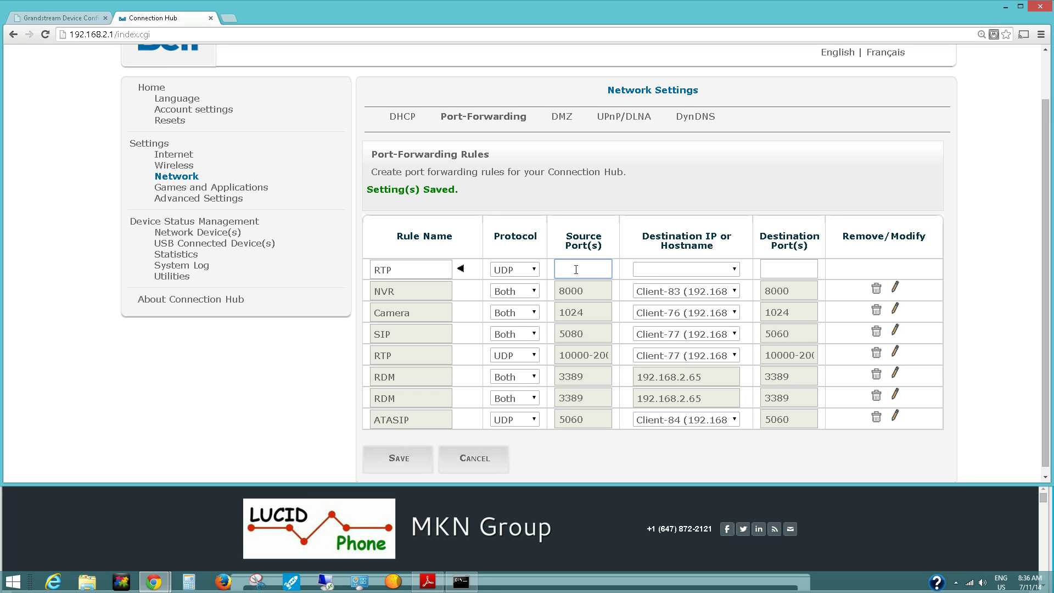
left_click(68, 22)
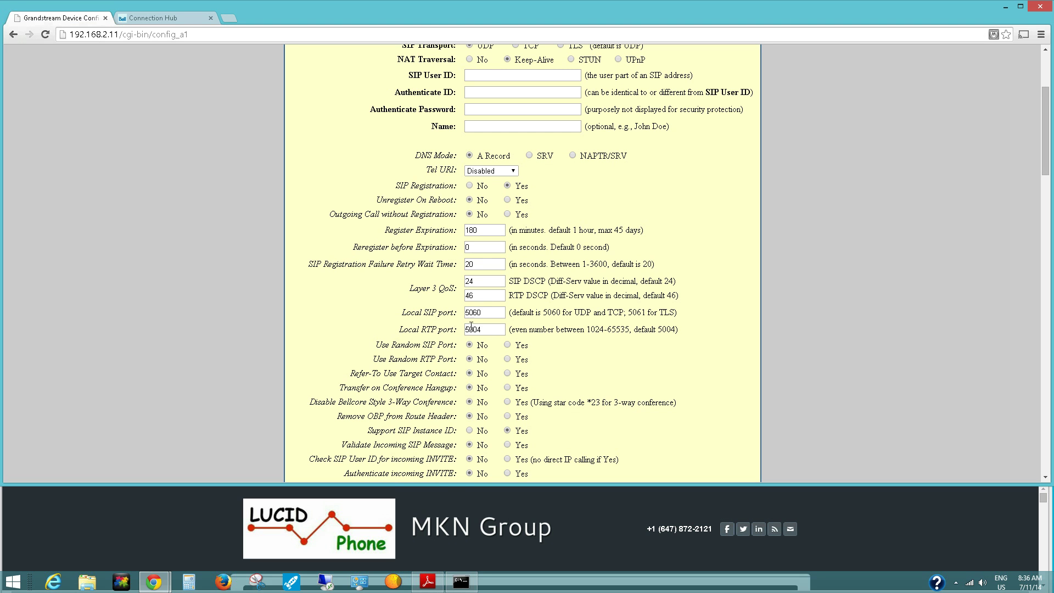
Give the RTP rule source port 5004, destination Client-84, destination port 5004, and save
left_click(190, 17)
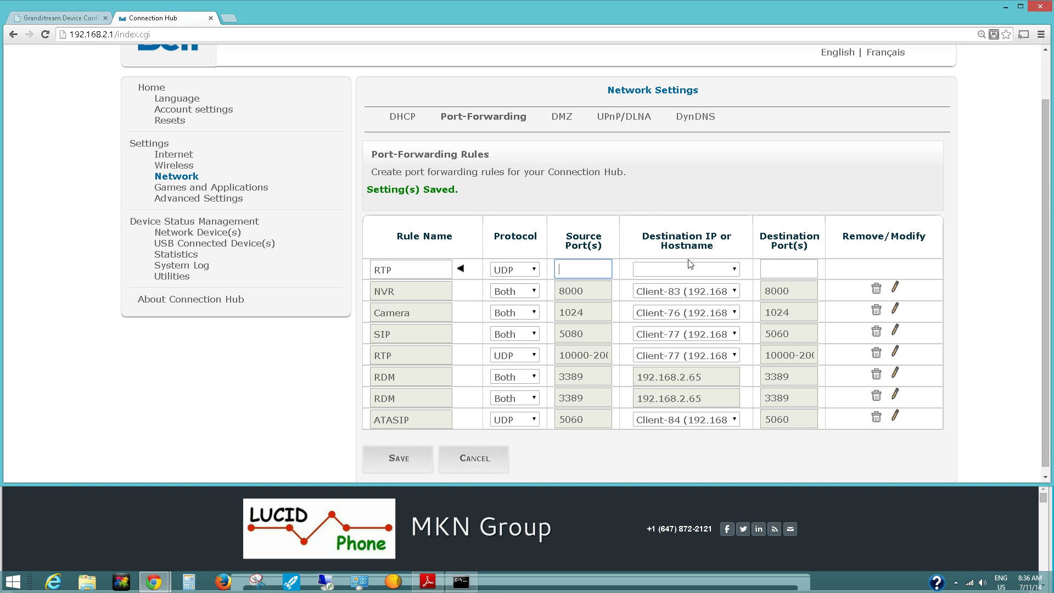
type("5004")
left_click(734, 269)
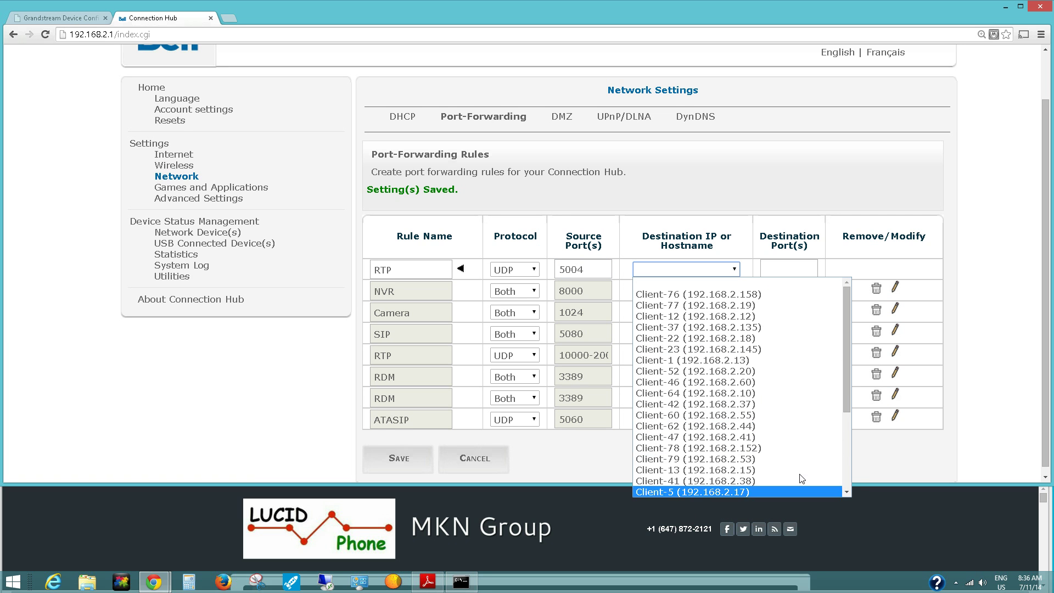
left_click_drag(846, 398, 846, 483)
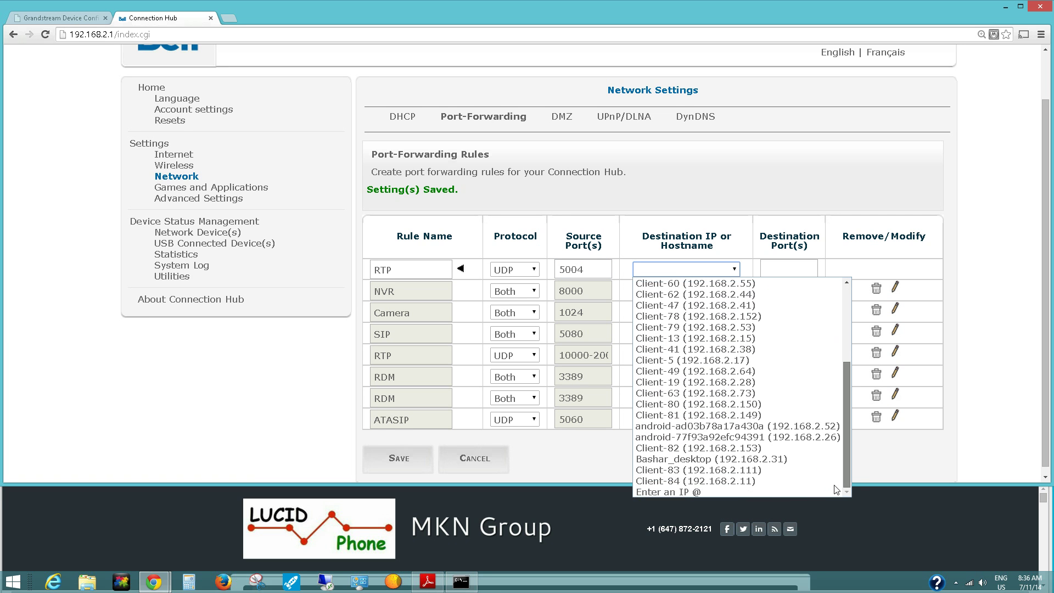
left_click(767, 480)
left_click(785, 265)
type("5004")
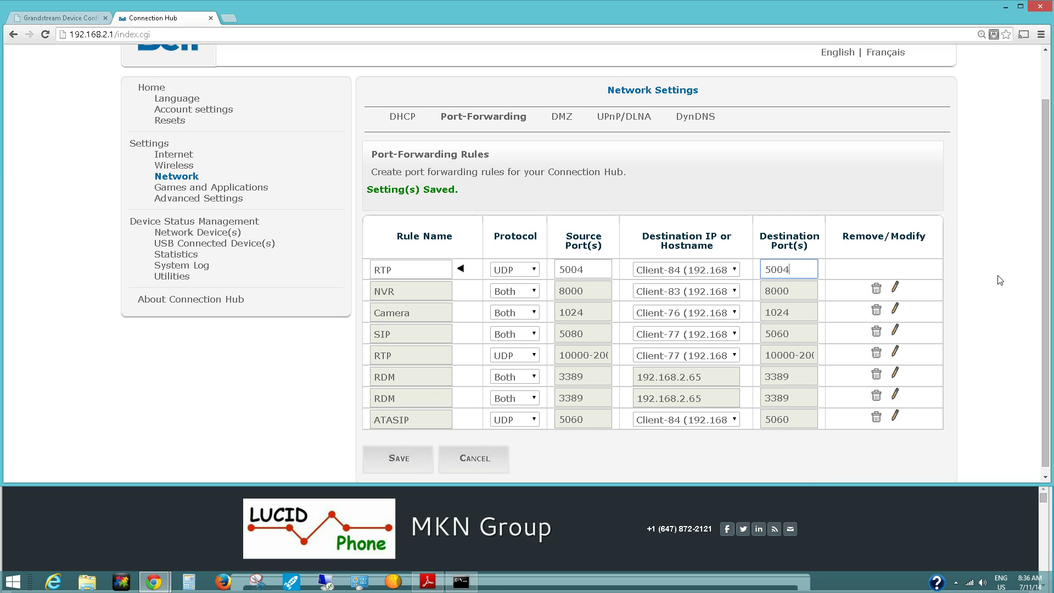
left_click(408, 456)
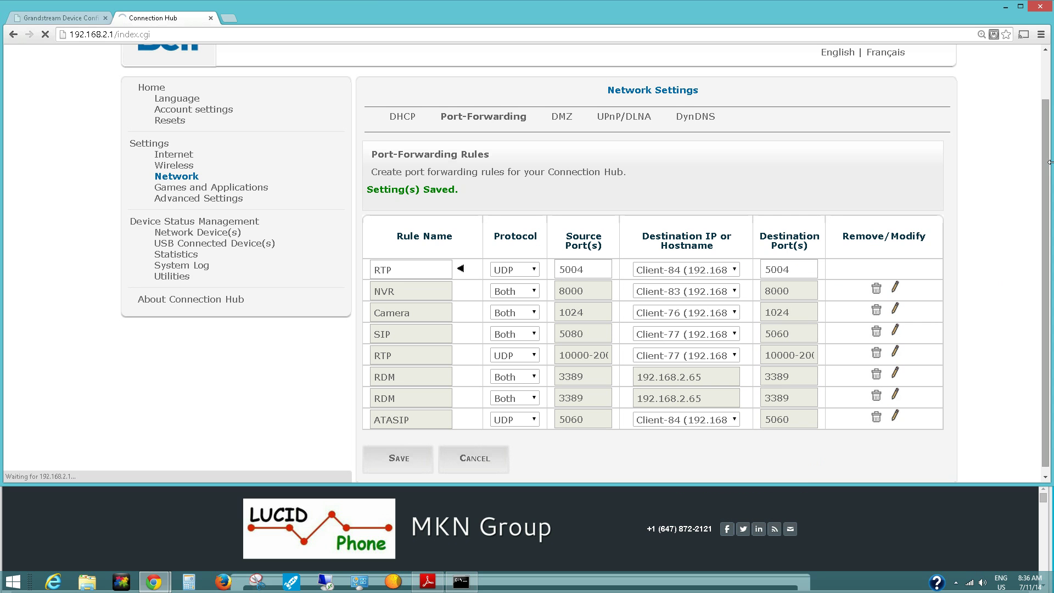